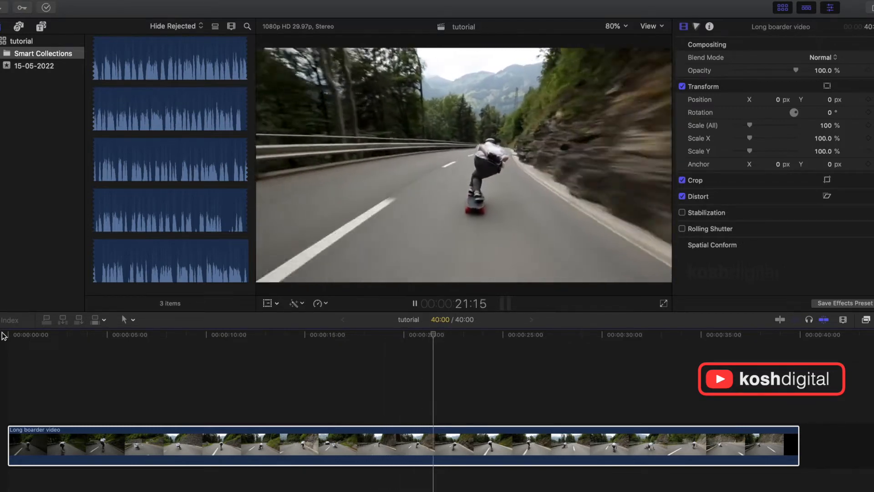
- Play back and scrub through the Long boarder video clip to review the footage
key(space)
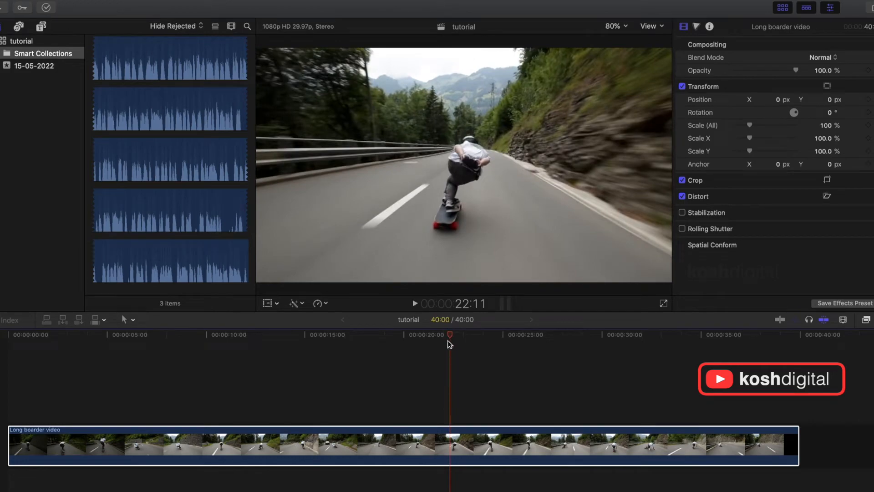
drag(450, 334, 70, 366)
key(space)
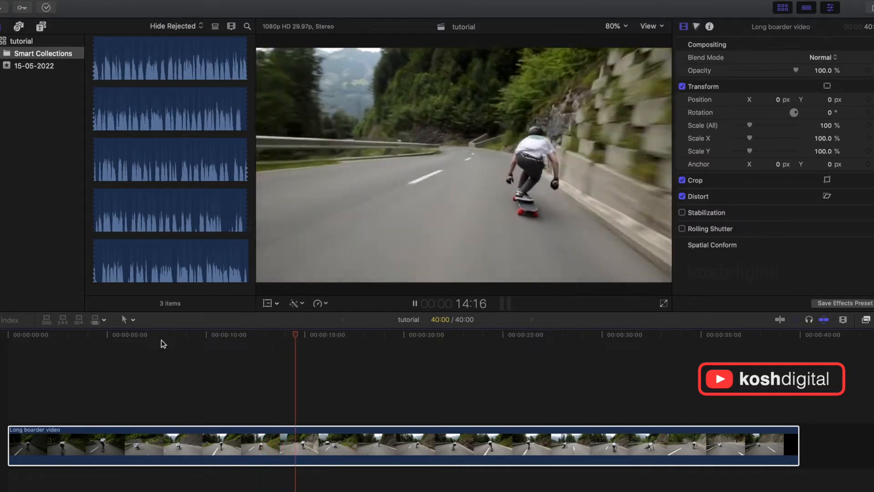
key(space)
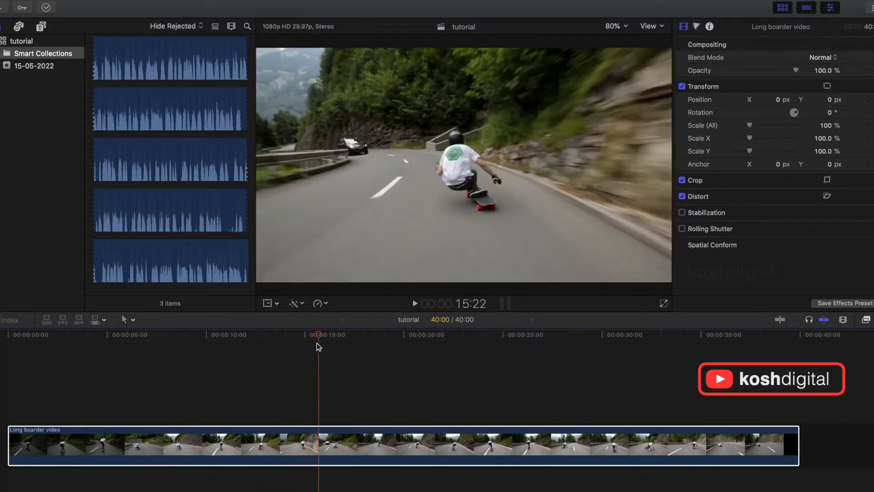
drag(320, 336, 291, 343)
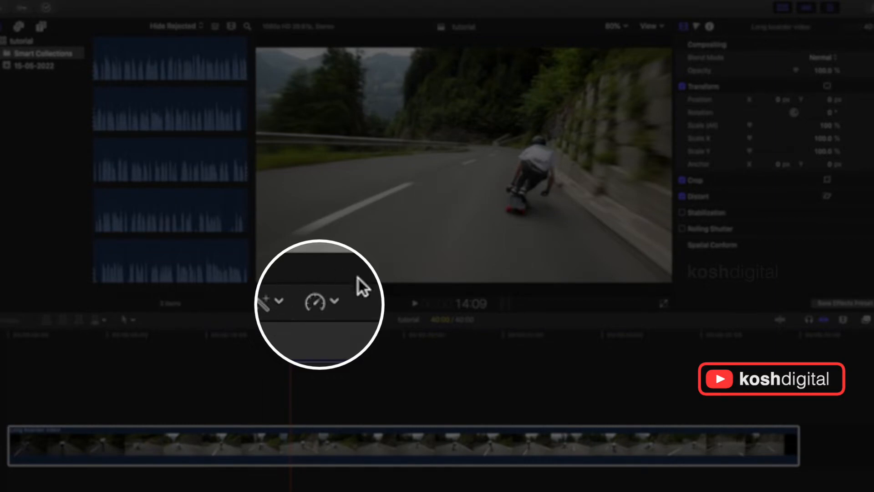
- Examine the frame options offered for Jump Cut at Markers among the retiming commands
click(326, 303)
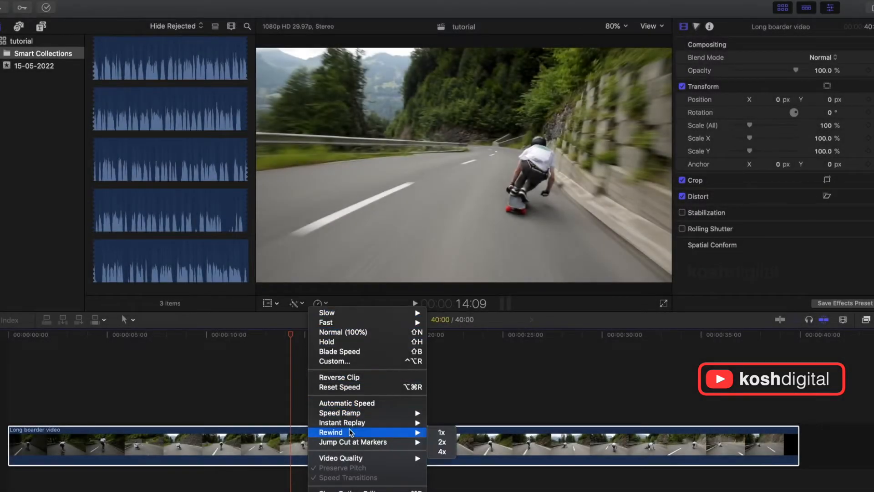
mouse_move(355, 442)
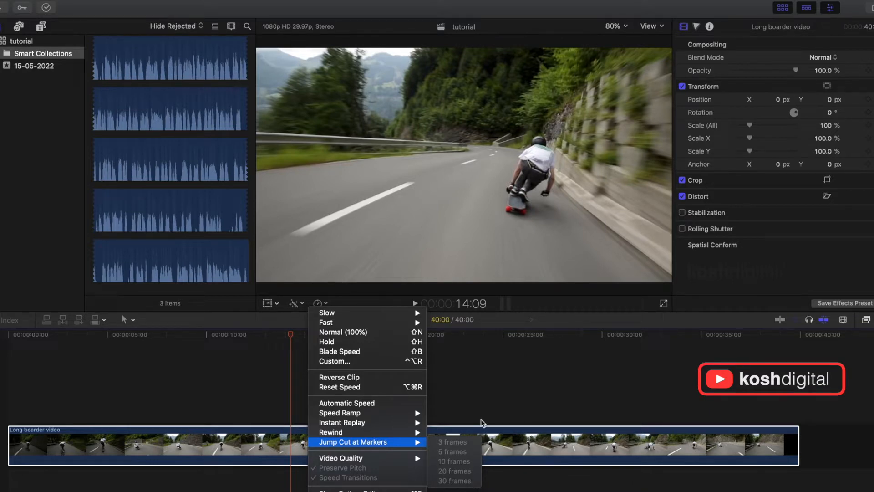
click(482, 402)
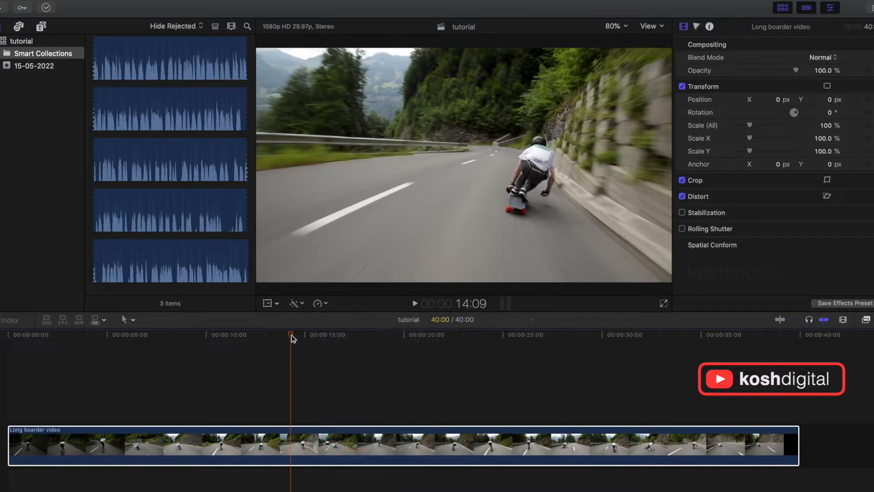
- Duplicate the Long boarder video clip as a connected clip directly above the original, aligned to the same start
drag(291, 339, 68, 353)
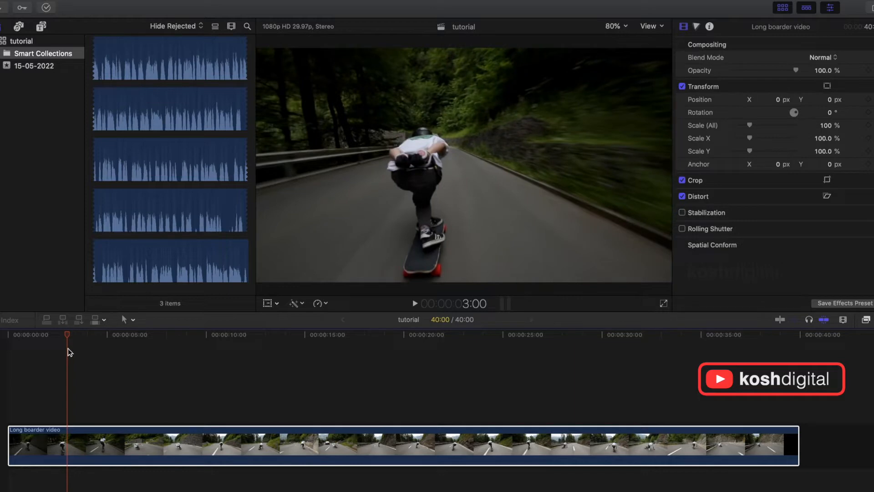
drag(68, 348, 190, 351)
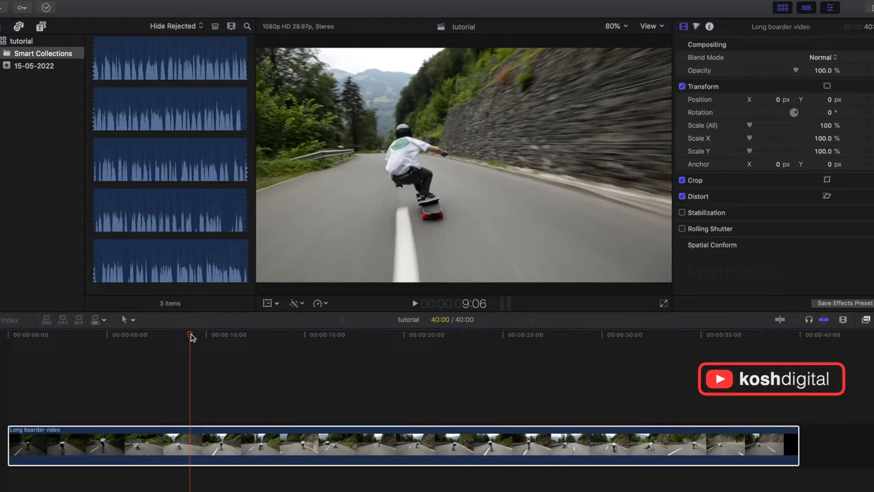
key(alt)
drag(232, 445, 229, 405)
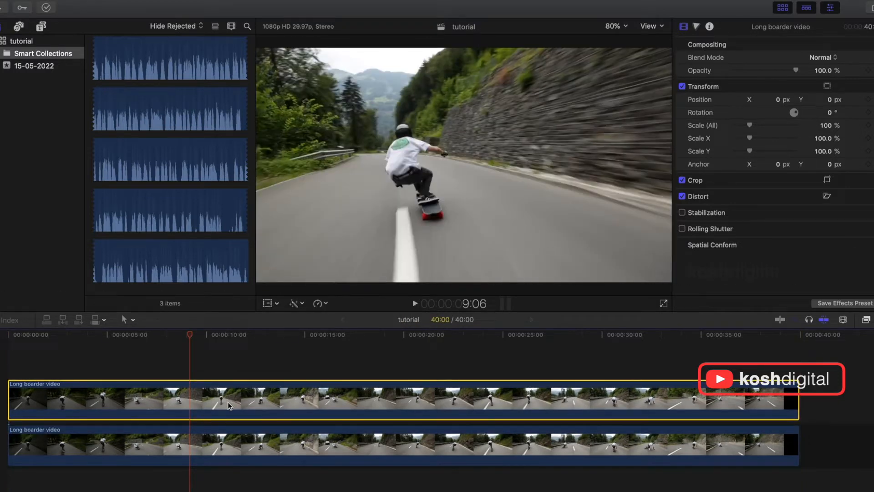
- Add a marker at 3:04 on the upper Long boarder video clip
click(250, 462)
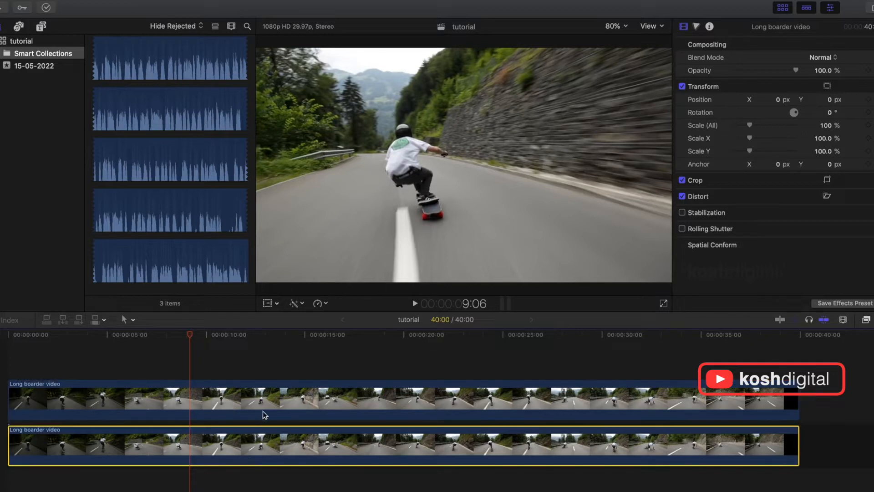
click(162, 335)
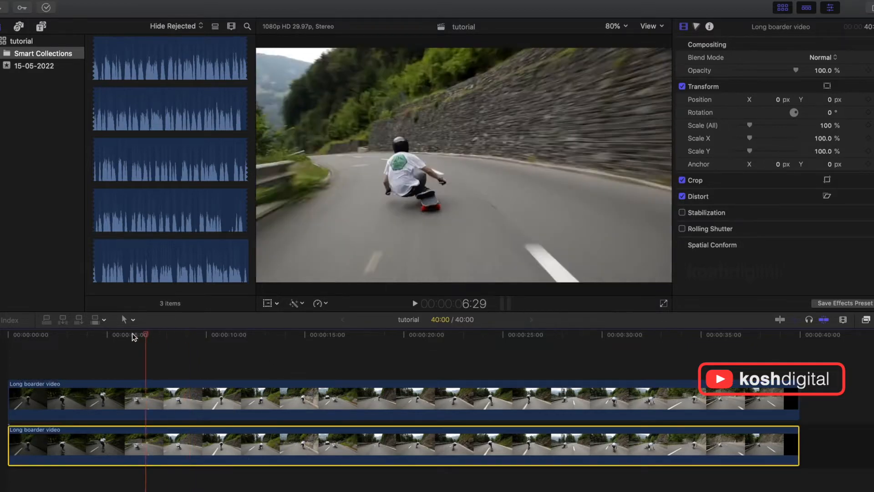
click(87, 334)
click(157, 409)
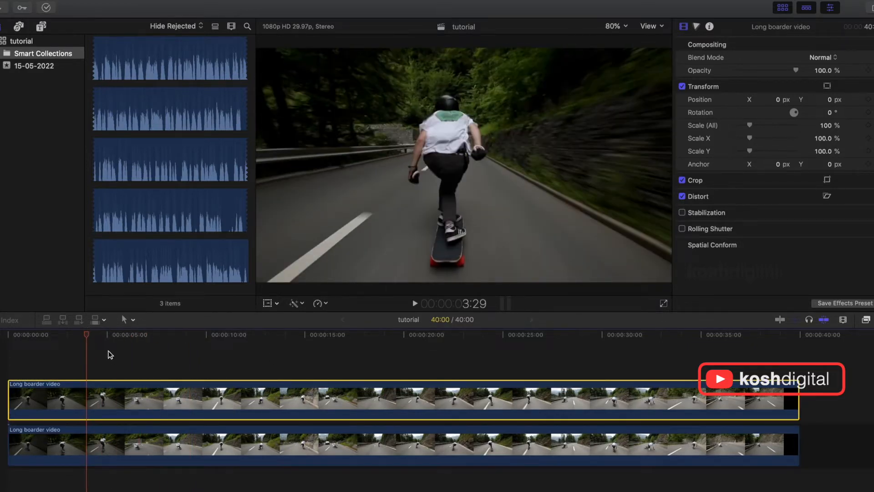
drag(88, 337, 71, 337)
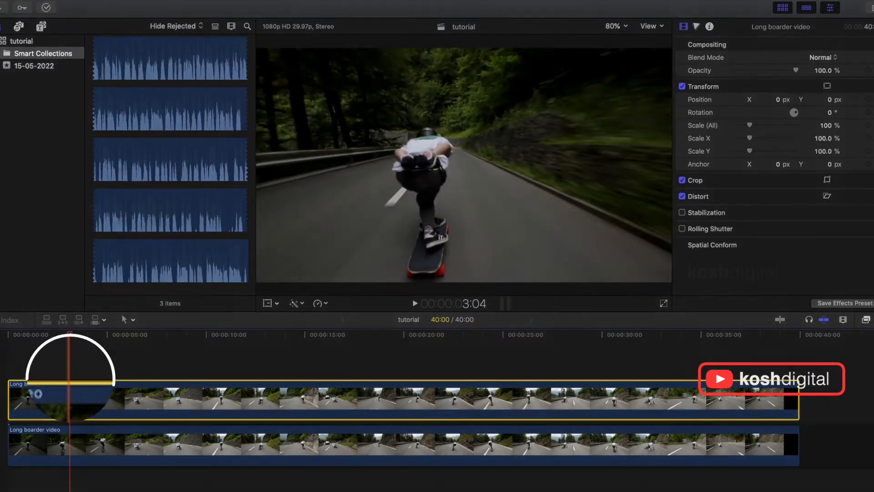
key(m)
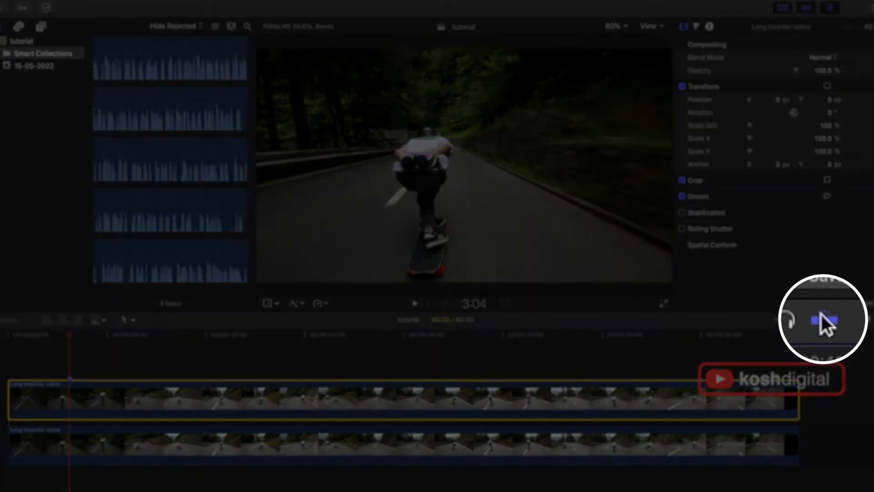
- Play past the first marker, return to it, and step the playhead by one and ten frames in both directions
click(821, 315)
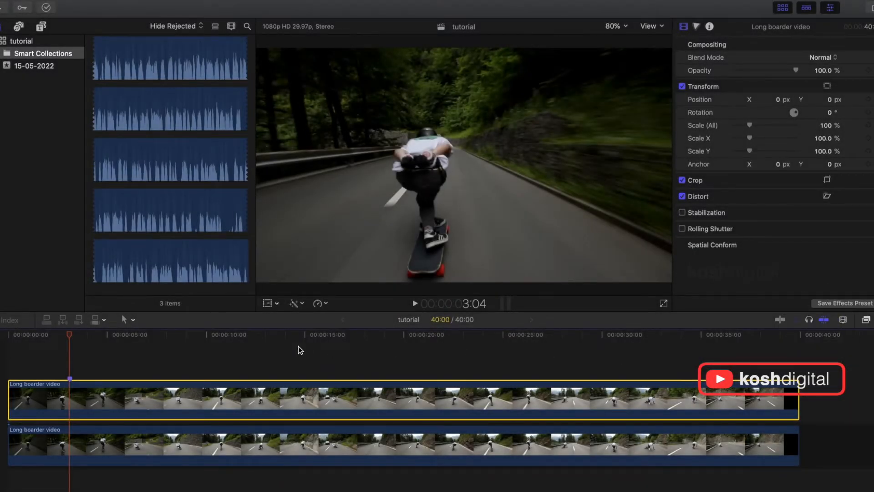
click(76, 336)
key(space)
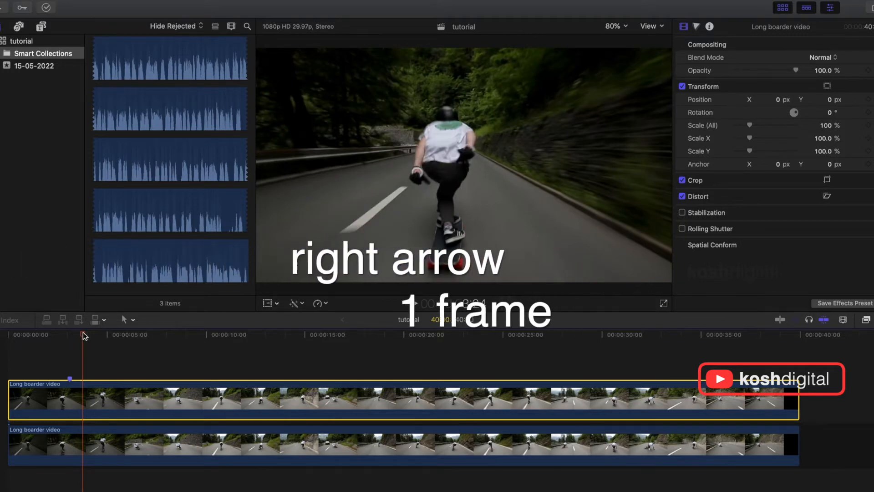
drag(83, 333, 73, 332)
key(Right)
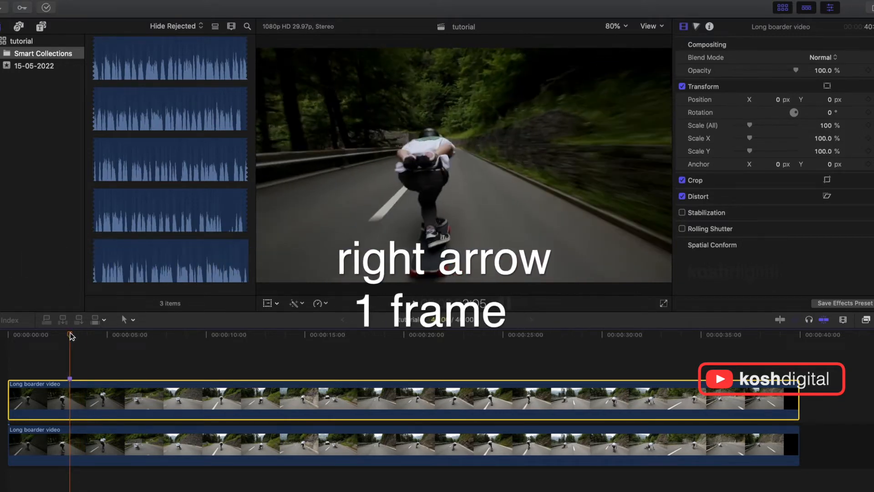
key(Left)
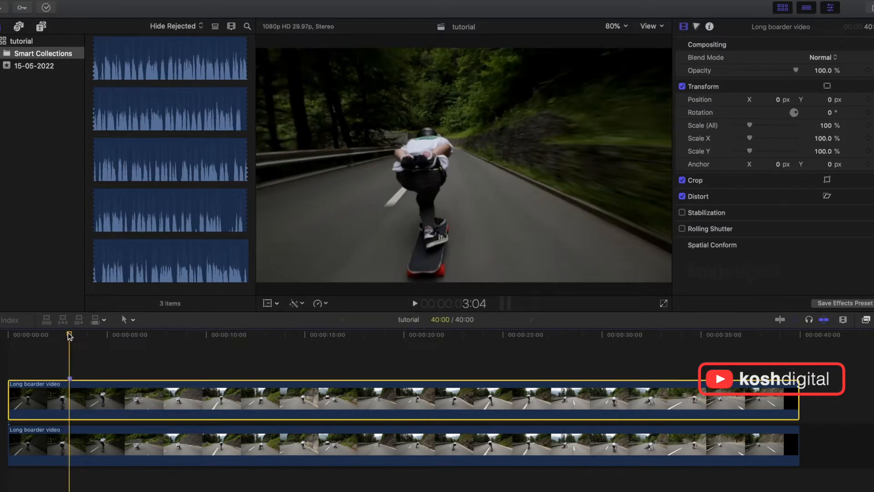
key(shift+Right)
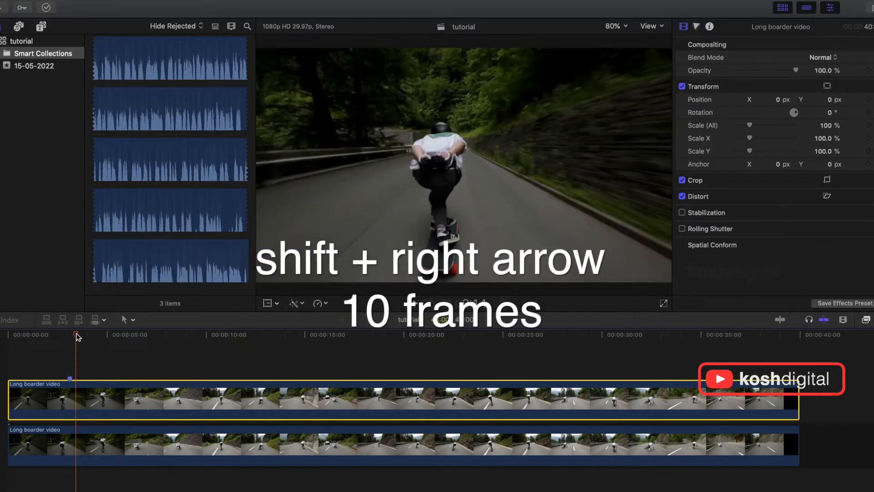
key(shift+Left)
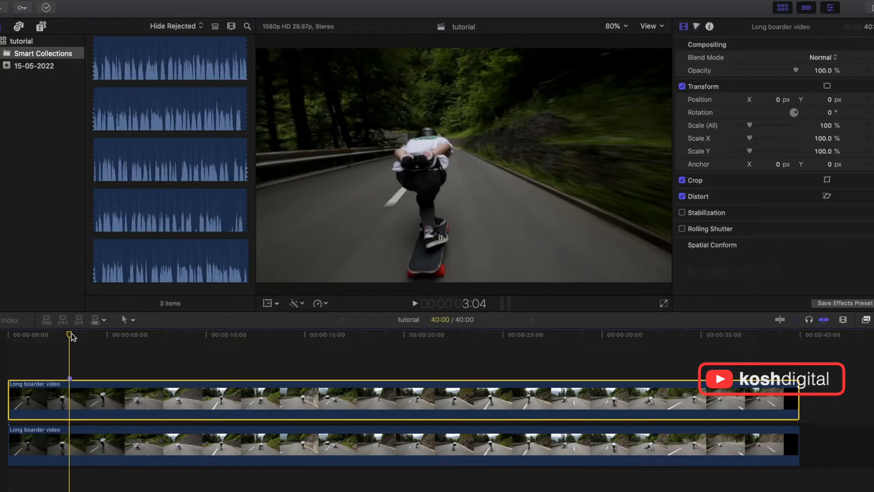
- Advance the playhead 40 frames from the first marker and add a marker at 4:14 on the upper clip
key(shift+Right)
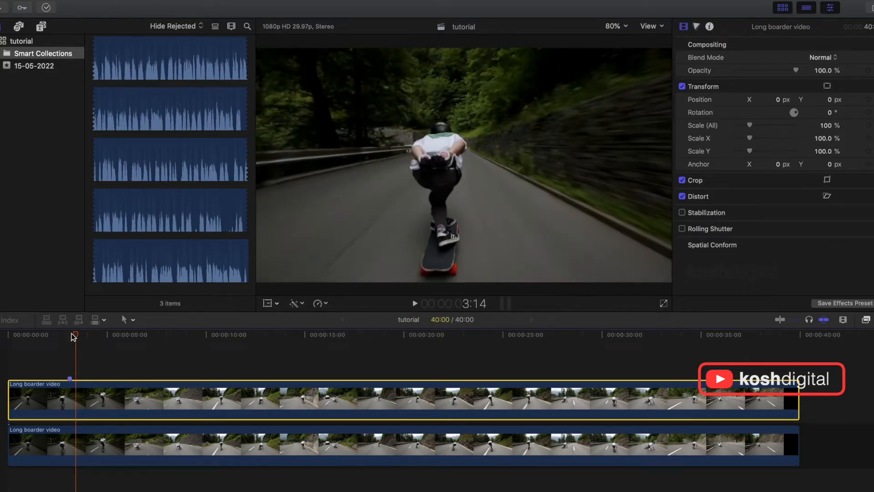
key(shift+Right)
key(shift+Right)
key(shift+Right)
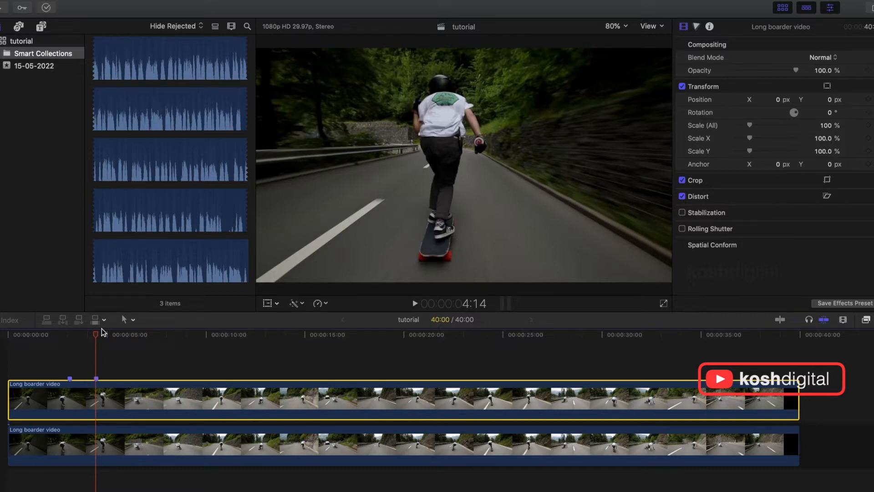
- Add markers at 5:24 and 7:04 on the upper clip, keeping the 40-frame spacing
key(space)
key(space)
key(m)
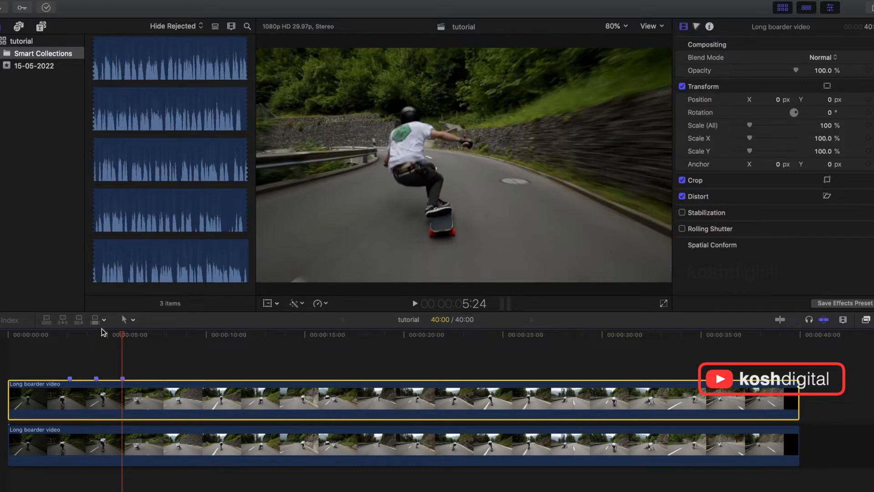
key(space)
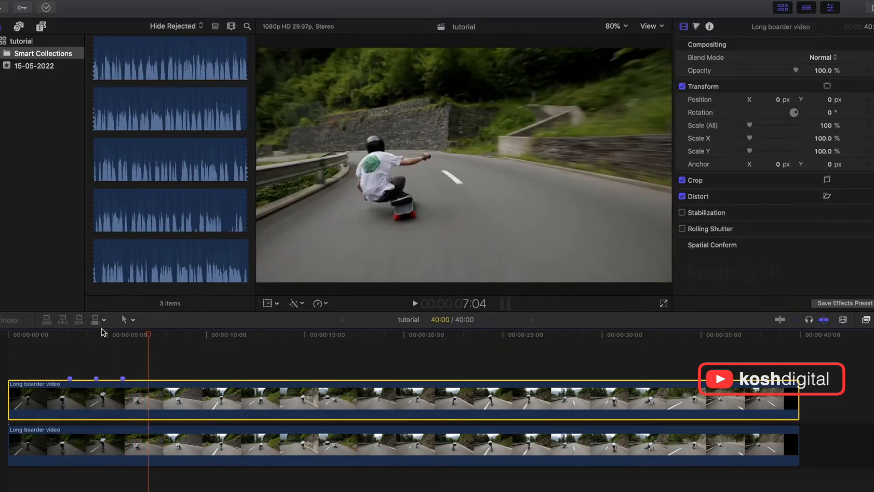
key(m)
- Add two more markers to the upper clip at 40-frame intervals, the last one at 9:24
key(space)
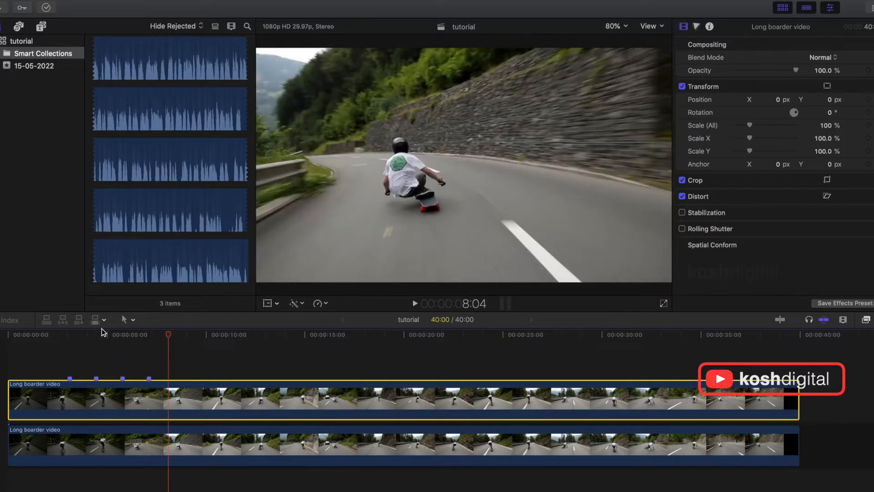
key(space)
key(m)
key(space)
key(space)
key(m)
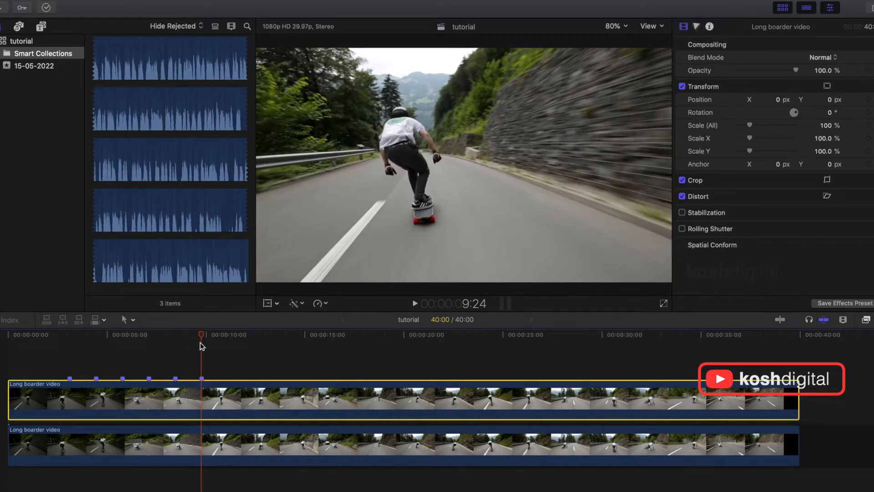
drag(203, 337, 70, 337)
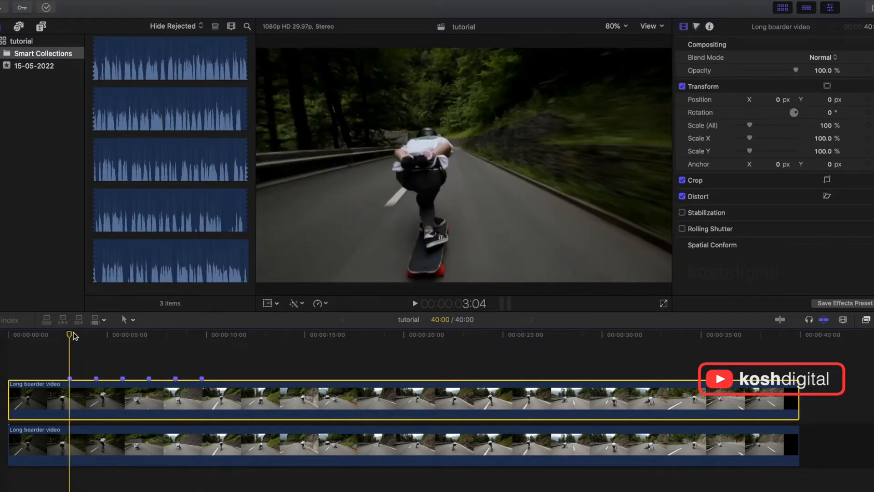
click(326, 304)
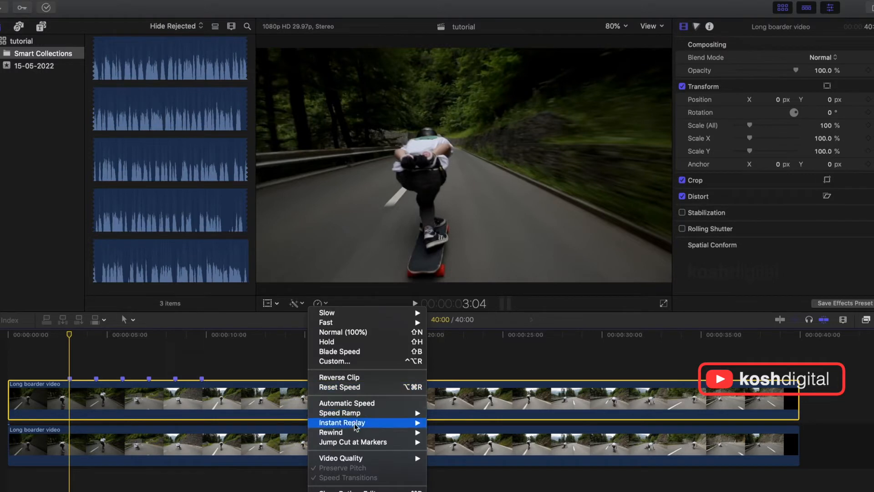
mouse_move(358, 443)
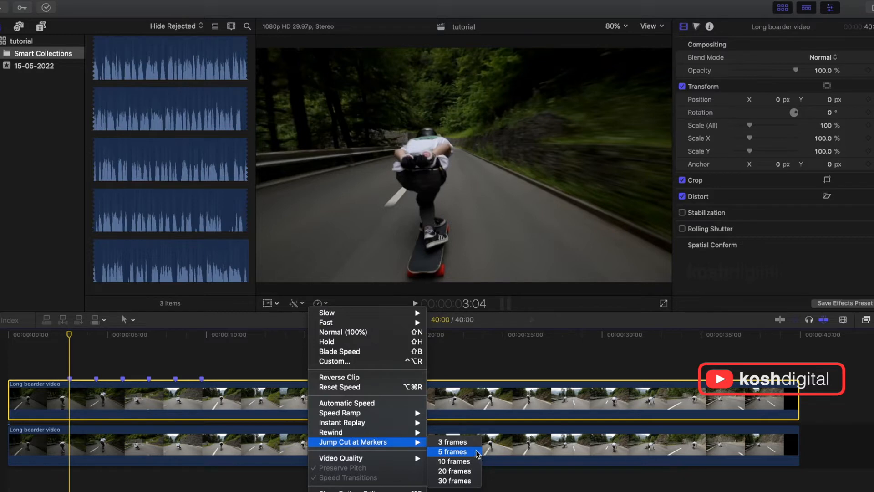
click(477, 454)
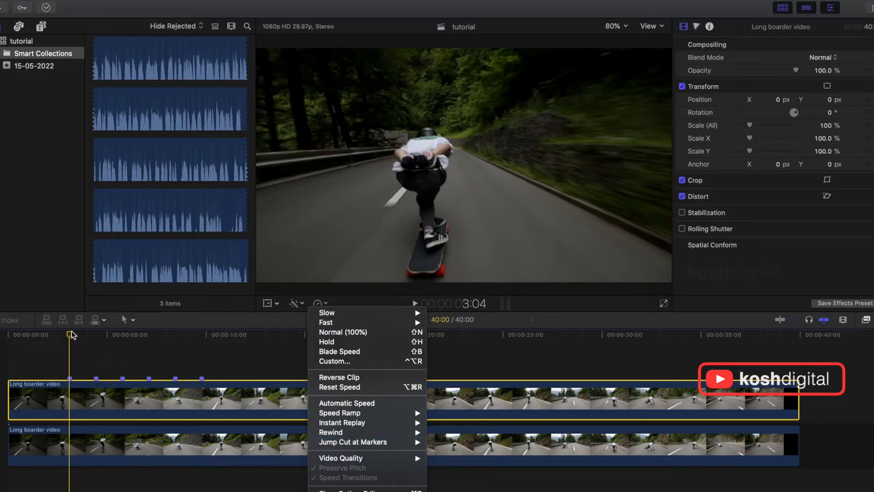
mouse_move(71, 337)
mouse_down()
mouse_move(96, 340)
mouse_move(69, 340)
mouse_up()
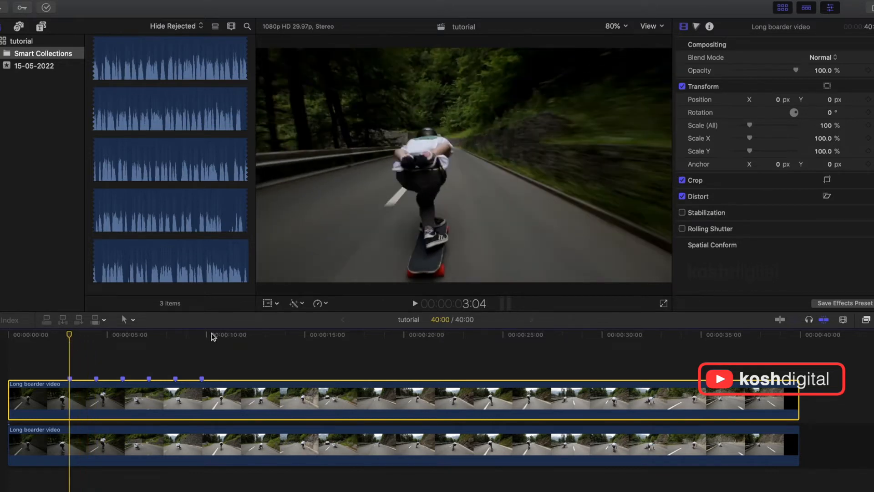
- Apply Jump Cut at Markers with 20 frames to the upper Long boarder video clip
click(329, 304)
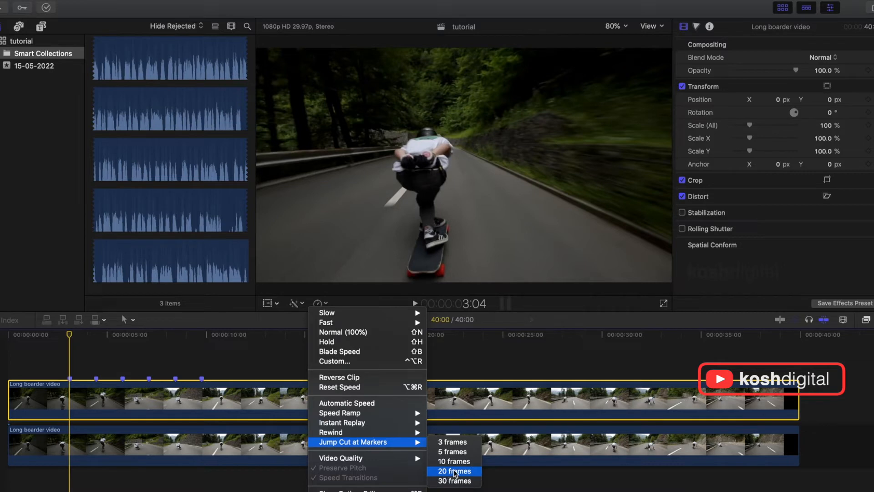
click(461, 471)
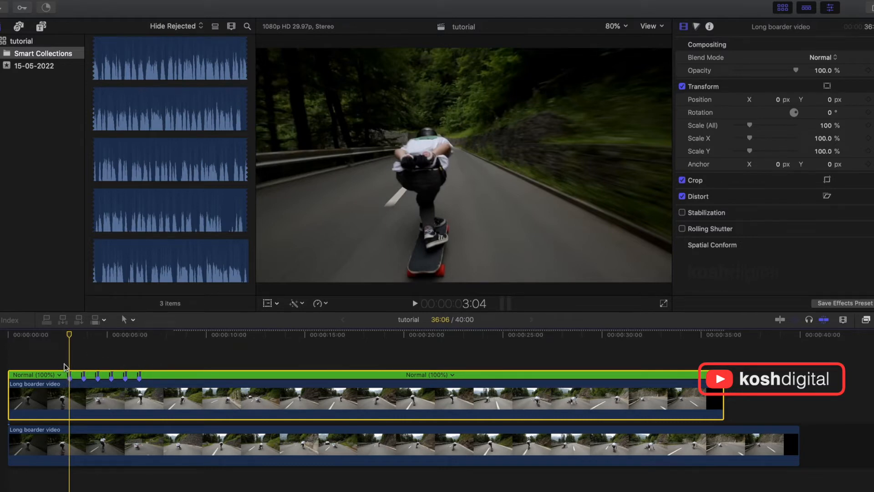
- Play the timeline from ahead of the first marker to review the jump cuts
drag(70, 333, 29, 331)
key(space)
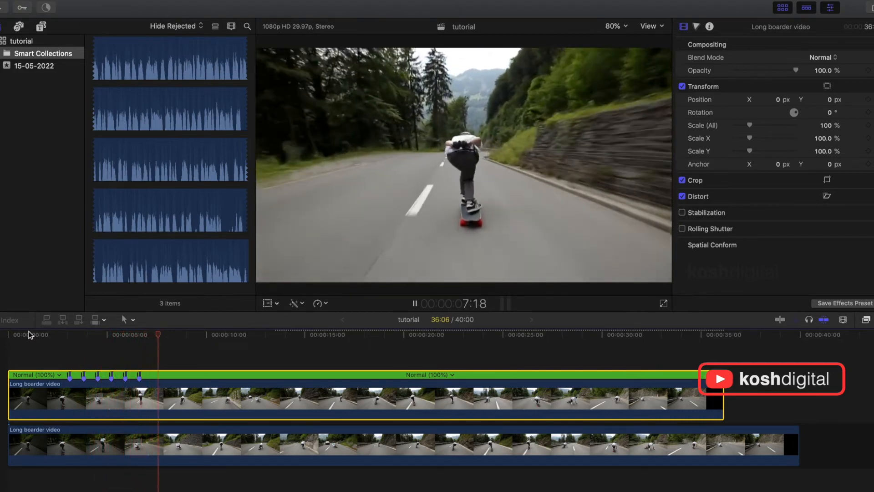
- Disable the upper Long boarder video clip and play the lower clip from 2:06
key(space)
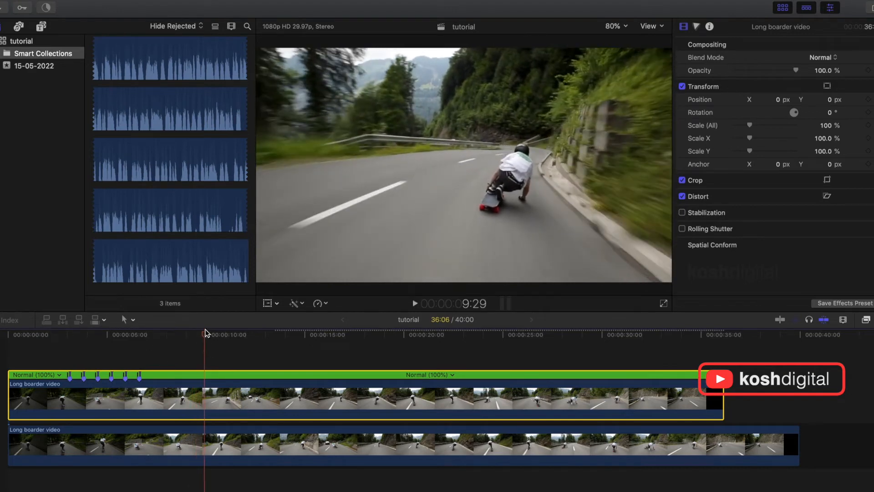
drag(205, 335, 53, 336)
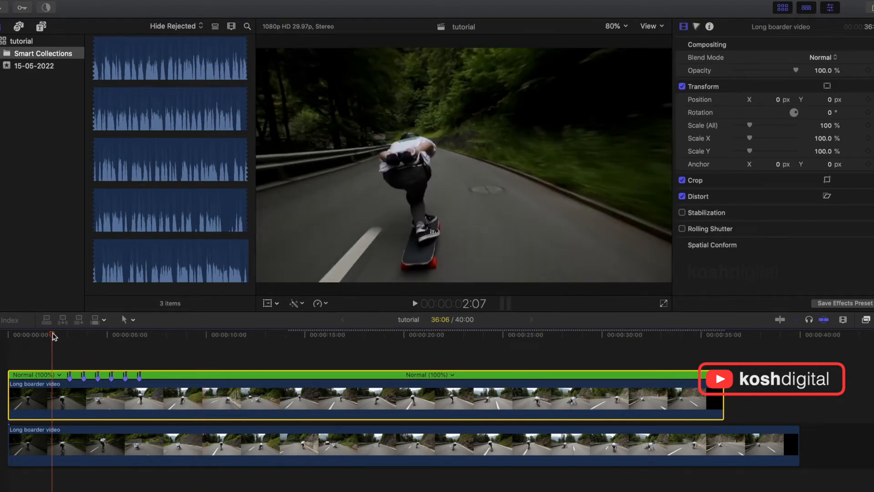
key(Left)
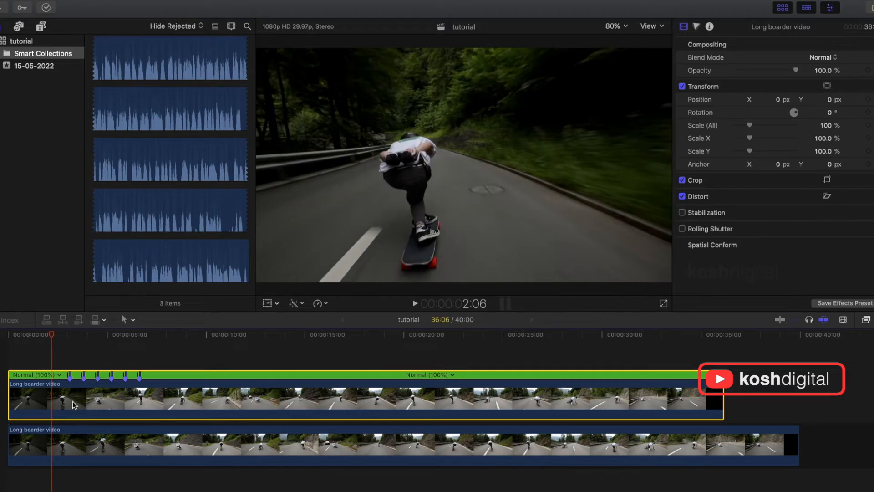
key(v)
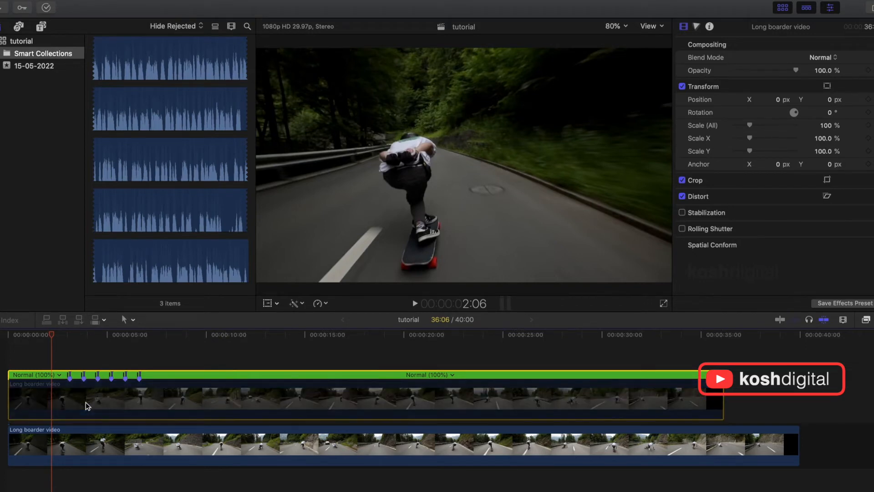
click(72, 435)
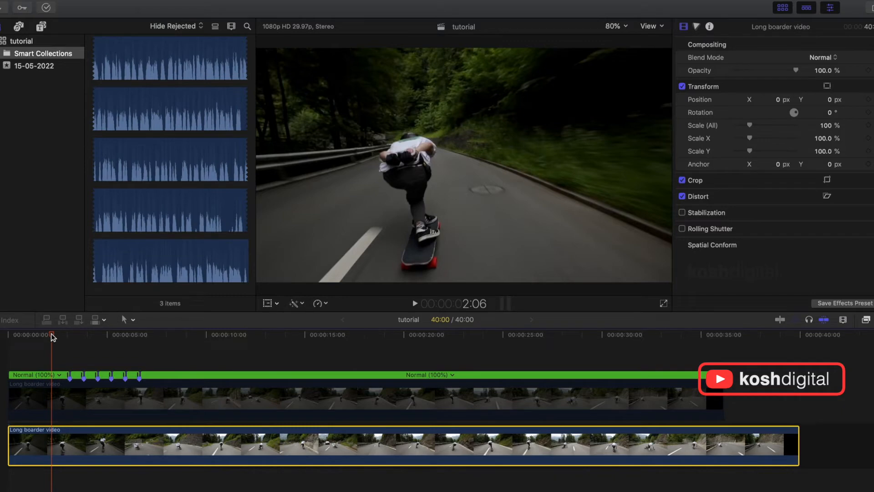
key(space)
- Disable the upper clip again, select the lower clip and place the playhead at the first marker, 3:04
click(94, 394)
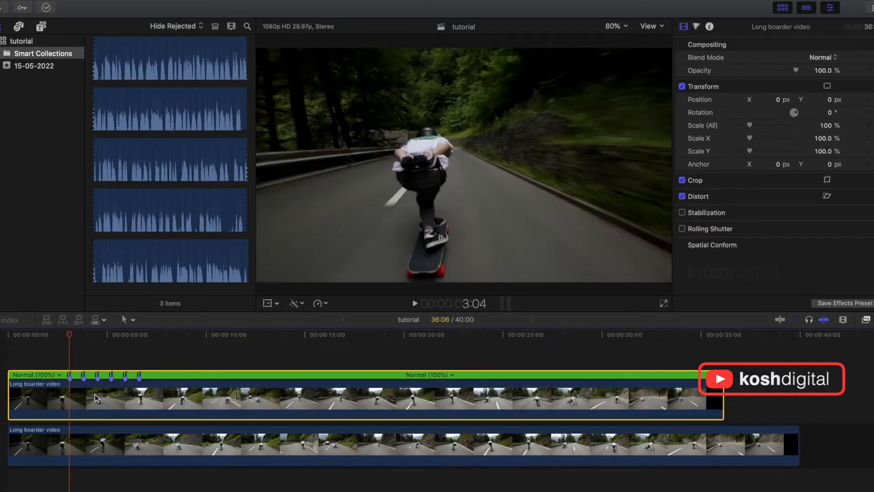
key(v)
click(79, 437)
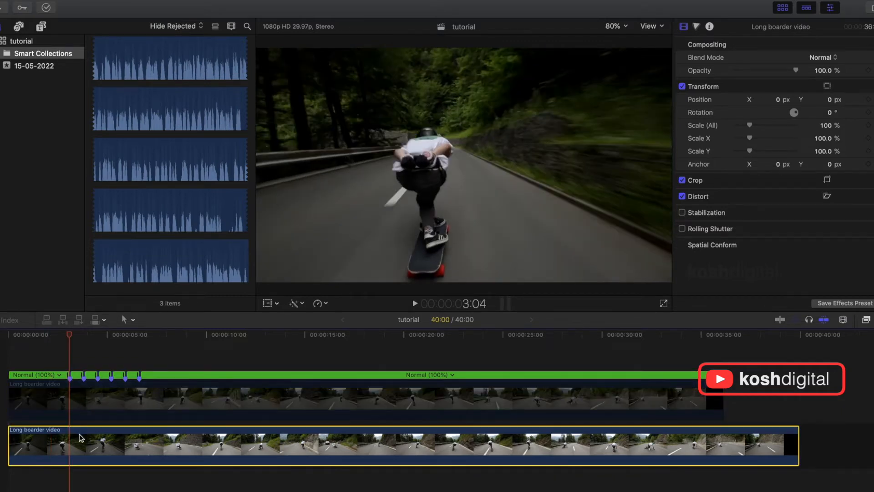
drag(68, 332, 72, 334)
- Blade the lower Long boarder video clip at each of the six marker positions of the upper clip
key(b)
click(71, 442)
click(84, 441)
click(97, 441)
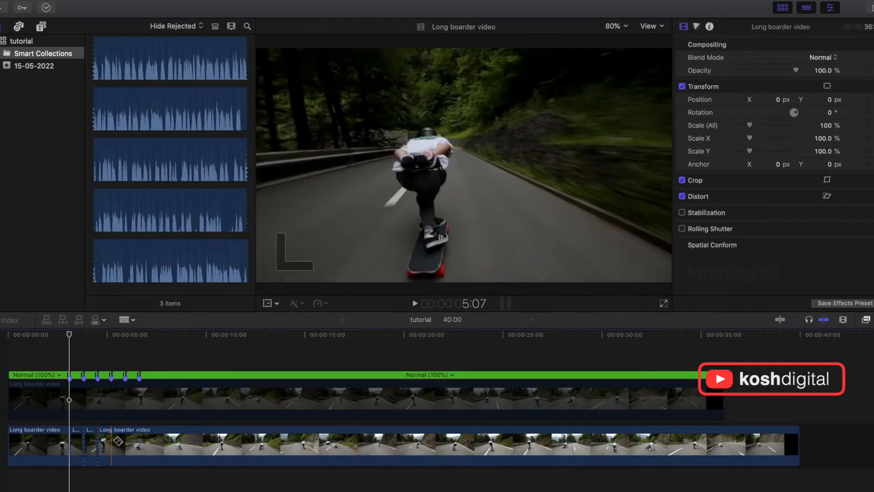
click(111, 441)
click(125, 441)
click(139, 441)
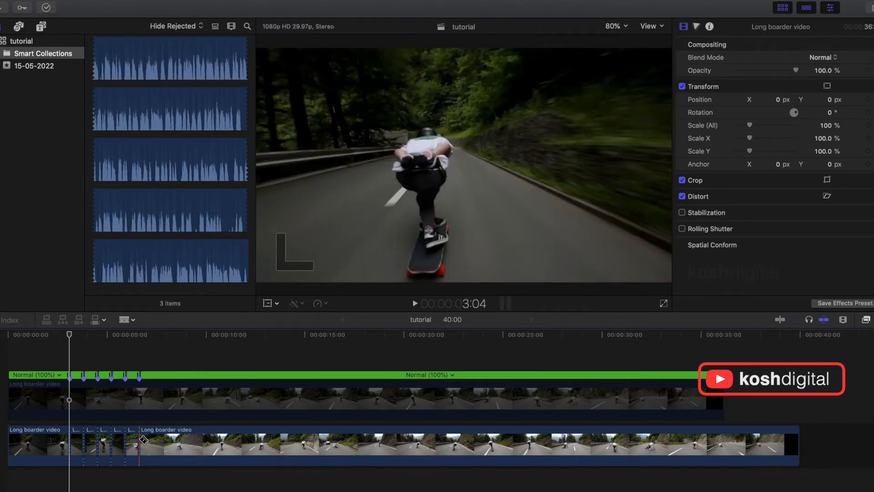
- Delete every second short segment of the lower clip, three in total, starting with the one right after the first cut
key(a)
click(79, 439)
key(Delete)
click(88, 440)
key(Delete)
click(102, 441)
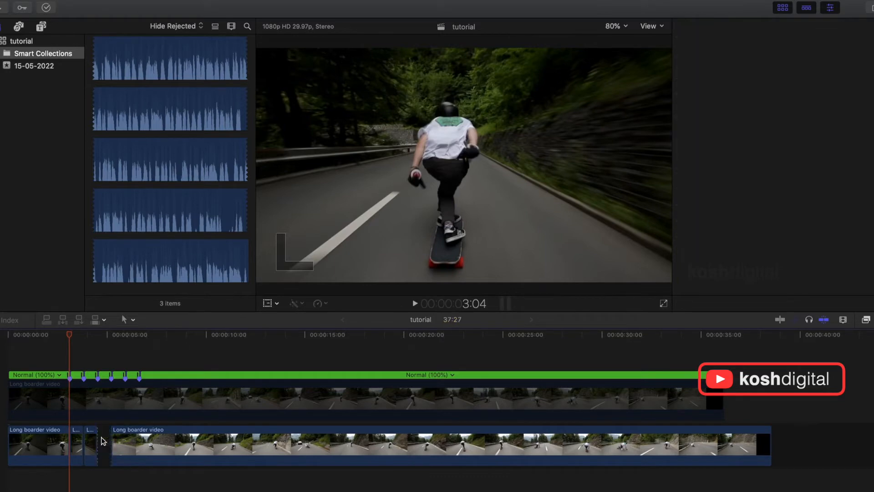
key(Delete)
- Play the lower clip from ahead of the first cut to review the manual jump cuts
click(56, 335)
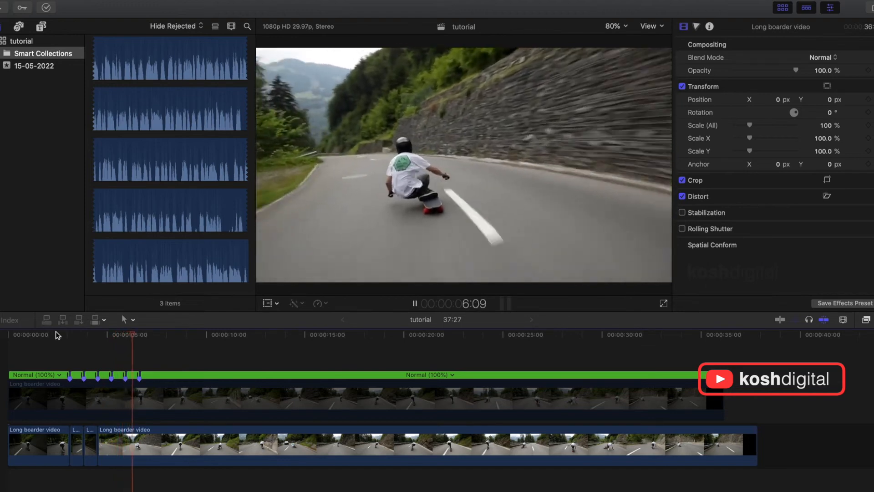
key(space)
drag(142, 338, 61, 341)
- Undo the segment deletions, the blade cuts and the disabling of the upper clip
key(super+z)
key(super+z)
key(super+z)
key(super+z)
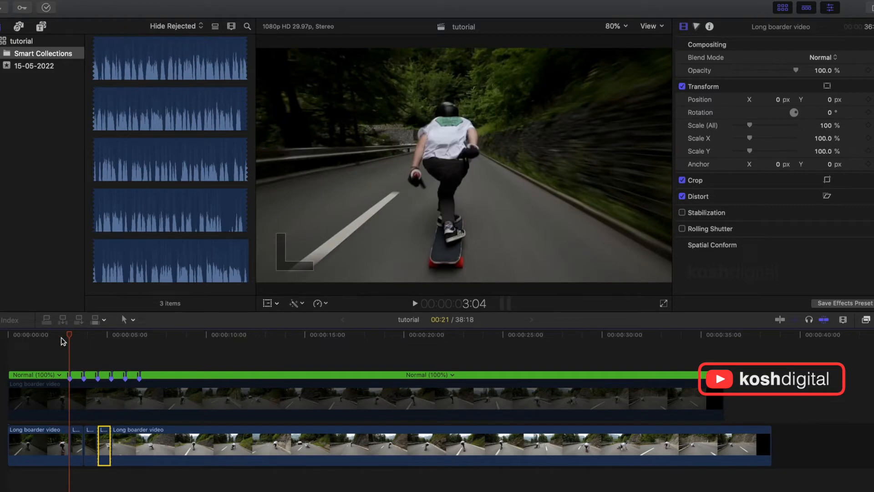
key(super+4)
key(super+z)
key(super+z)
key(super+z)
key(super+z)
key(super+z)
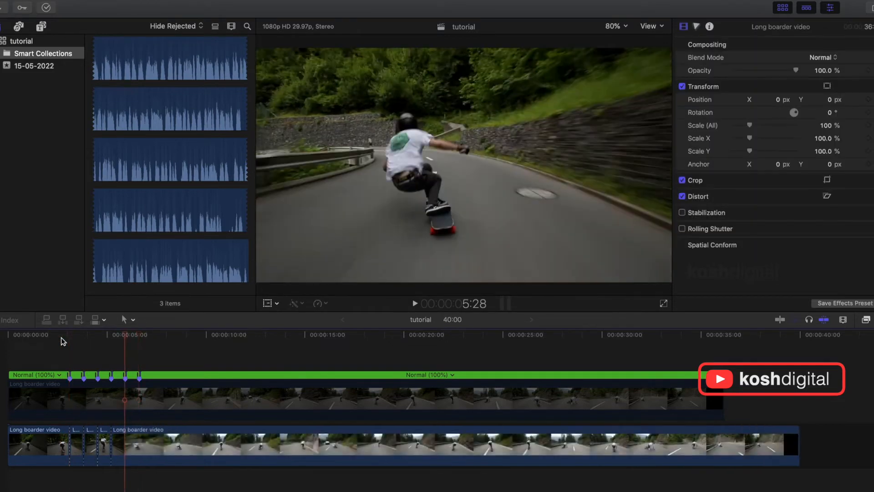
key(super+z)
- Add a Hold speed segment to the upper Long boarder video clip at 12:21, where the car approaches
drag(68, 338, 261, 342)
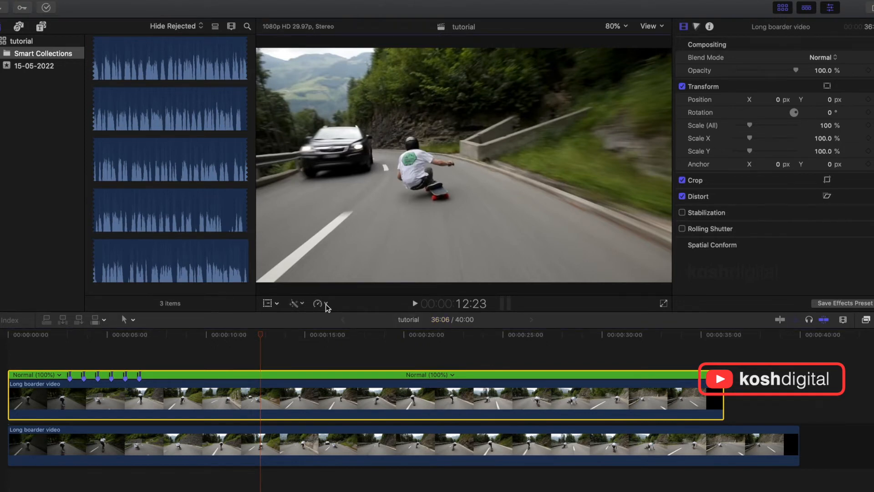
click(261, 336)
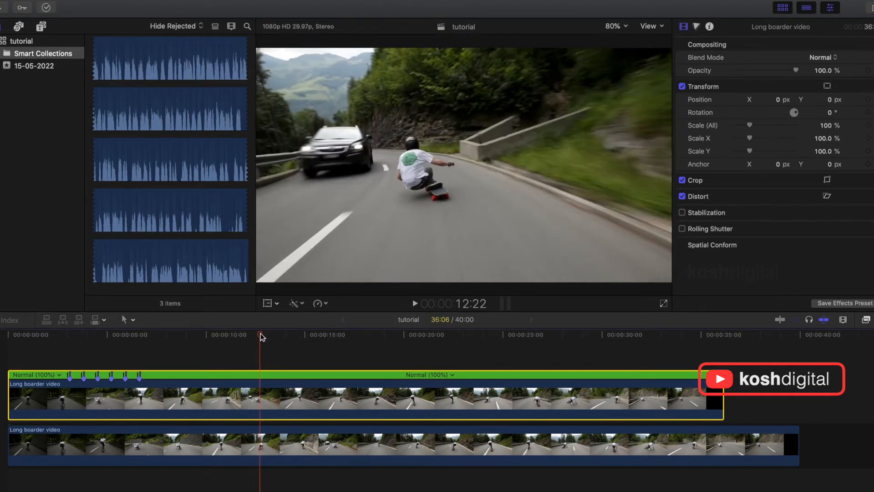
key(Left)
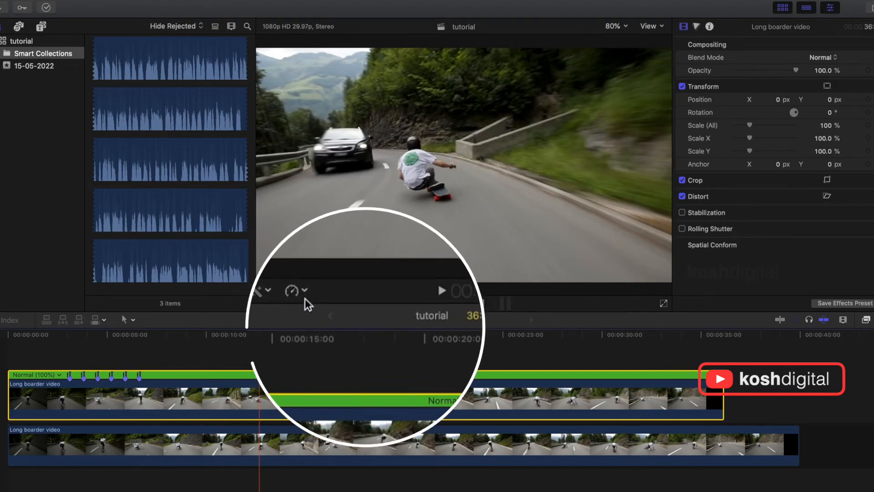
click(317, 303)
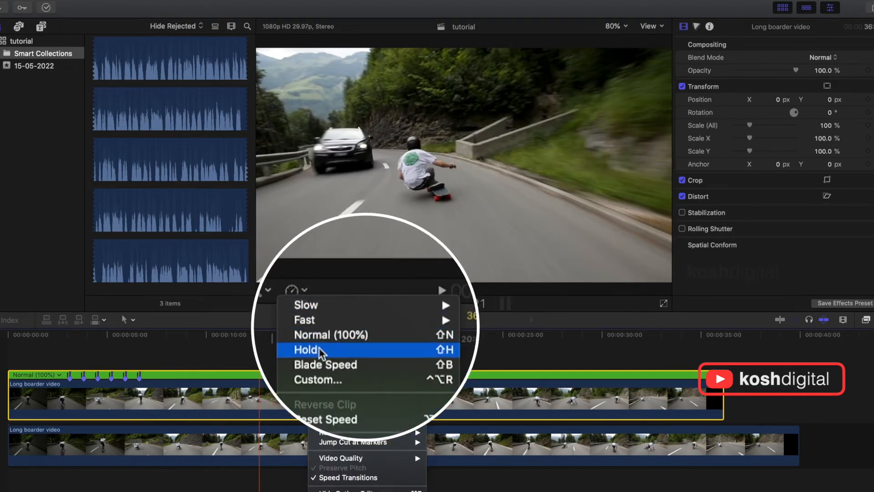
click(335, 341)
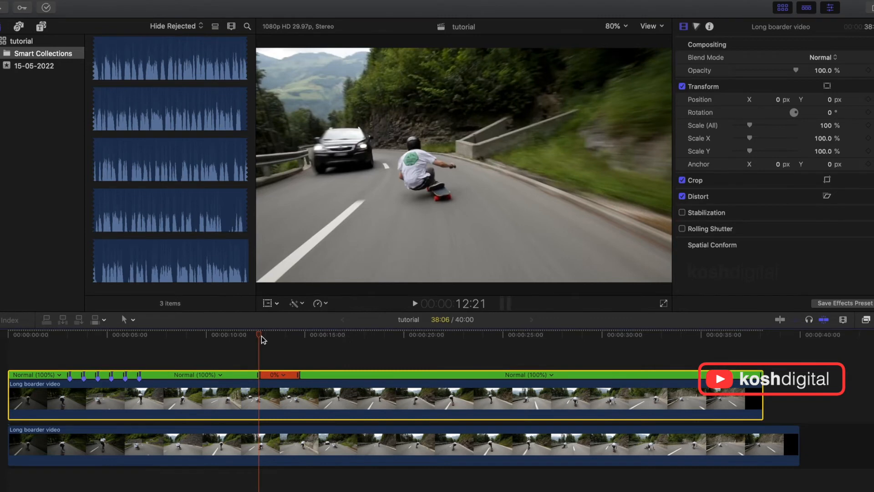
- Shorten the hold segment so that the upper clip lasts about 37:29, and play the freeze back
drag(260, 336, 240, 337)
key(space)
drag(314, 382, 294, 380)
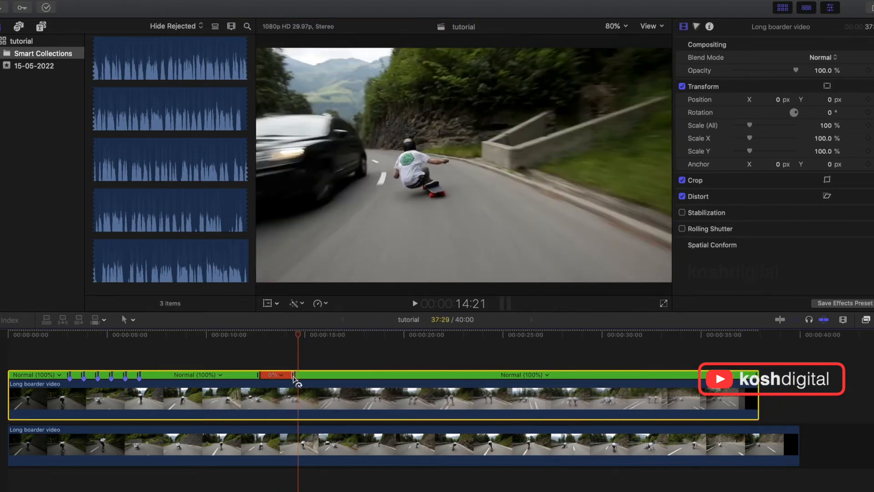
click(241, 336)
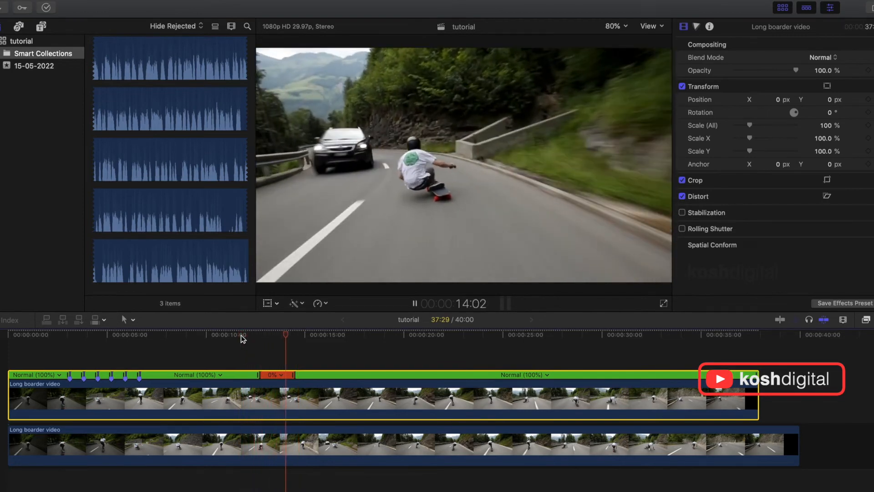
- Place the Drifting title from Build In/Out above the hold segment, starting at 12:21 and lasting 1:22
drag(232, 332, 270, 337)
click(41, 26)
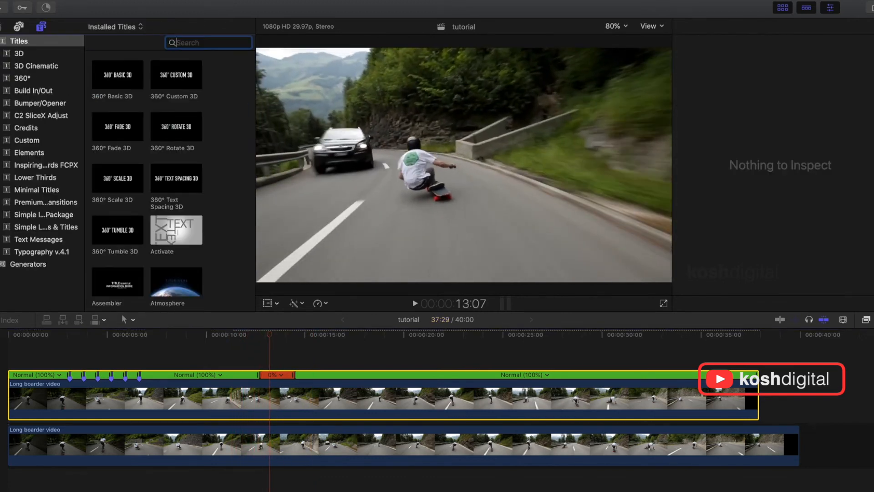
click(34, 91)
drag(176, 230, 266, 361)
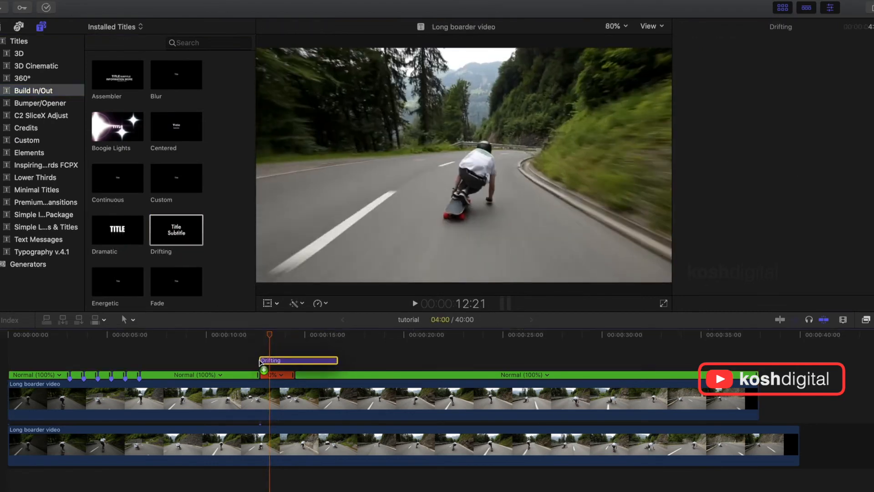
- Set the Drifting title's two lines to "This Is" and "My Lane"
double_click(283, 364)
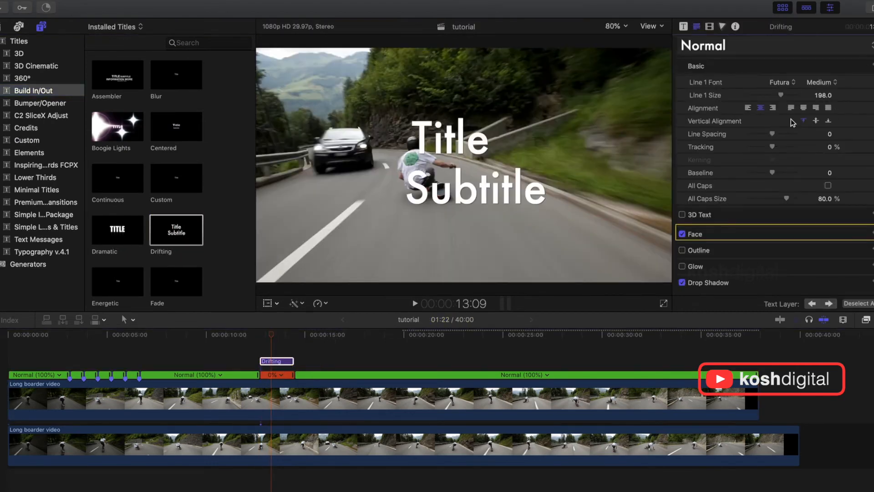
click(475, 139)
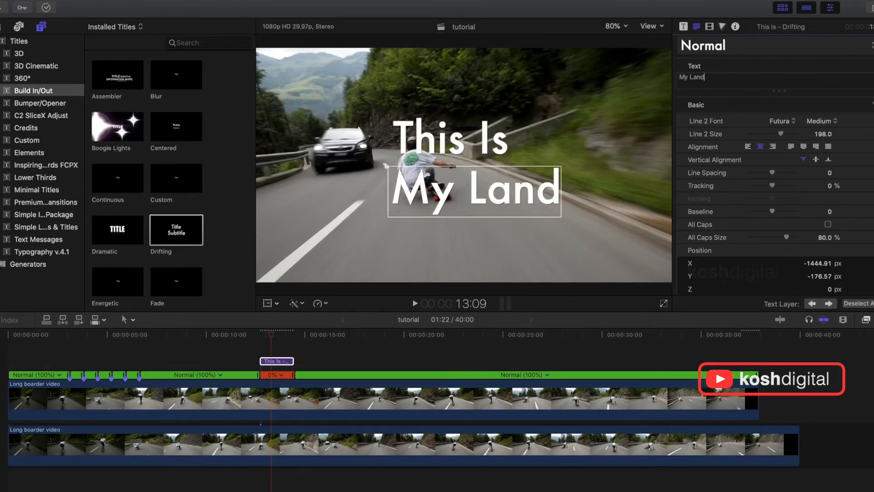
key(BackSpace)
text(e)
- Play the timeline from ahead of the hold segment to review the title over the frozen frame
click(244, 333)
key(space)
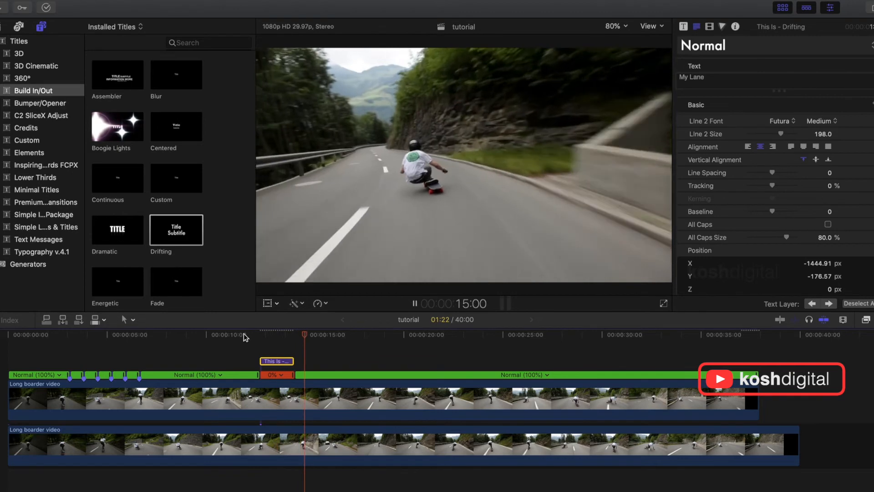
click(242, 335)
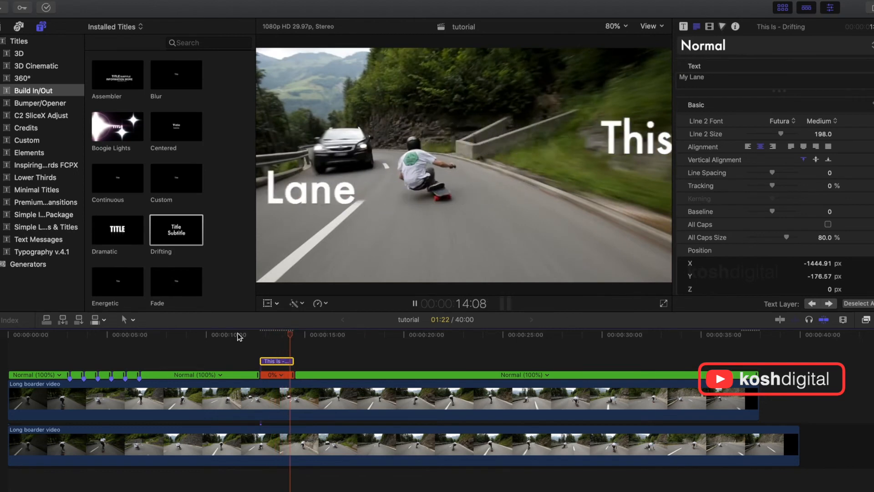
click(236, 335)
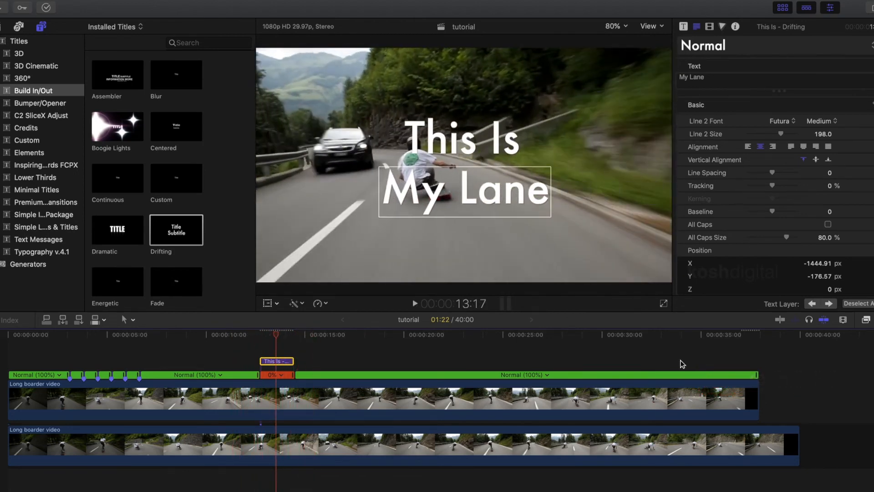
- Speed up the section after the hold to Fast (310%), giving an upper clip of 22:01, and play the result
drag(761, 381, 443, 388)
click(234, 335)
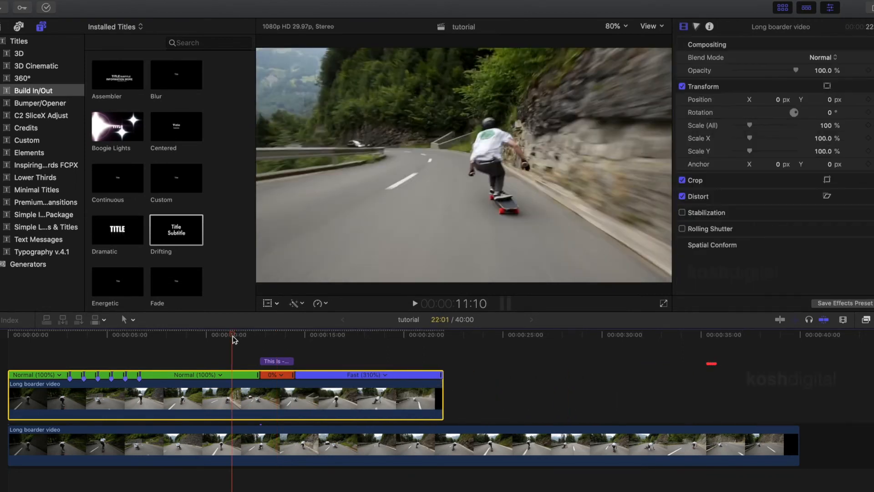
key(space)
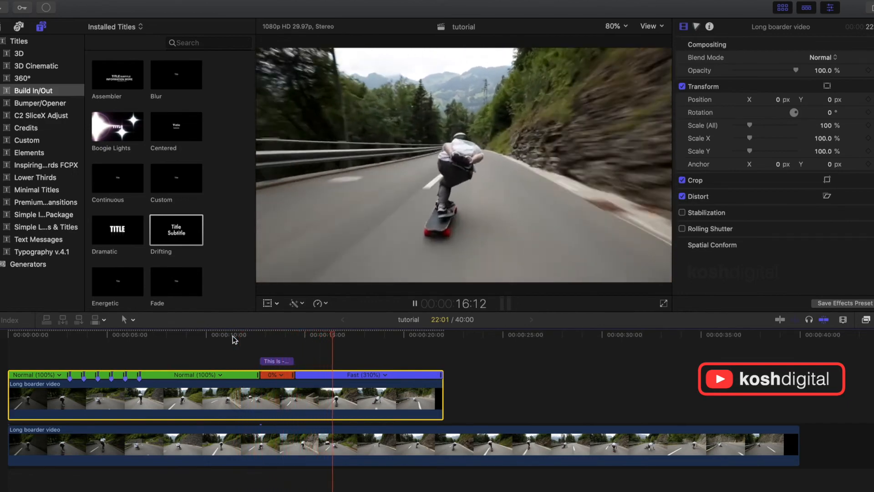
key(space)
- Play the timeline from 2:13 to review the jump cuts, titled freeze and fast section together
click(165, 335)
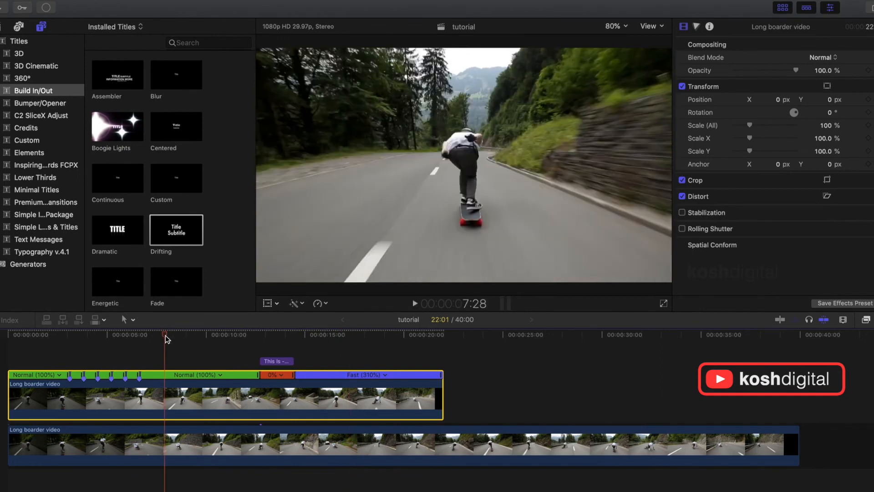
click(57, 335)
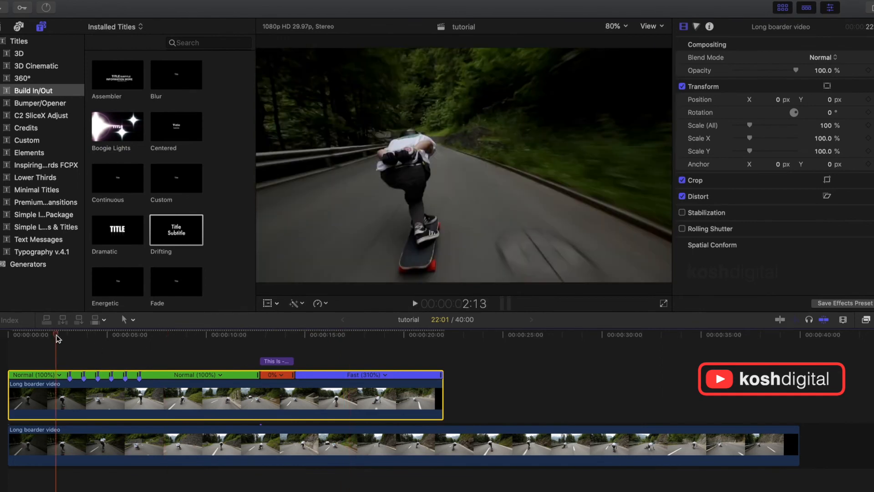
key(space)
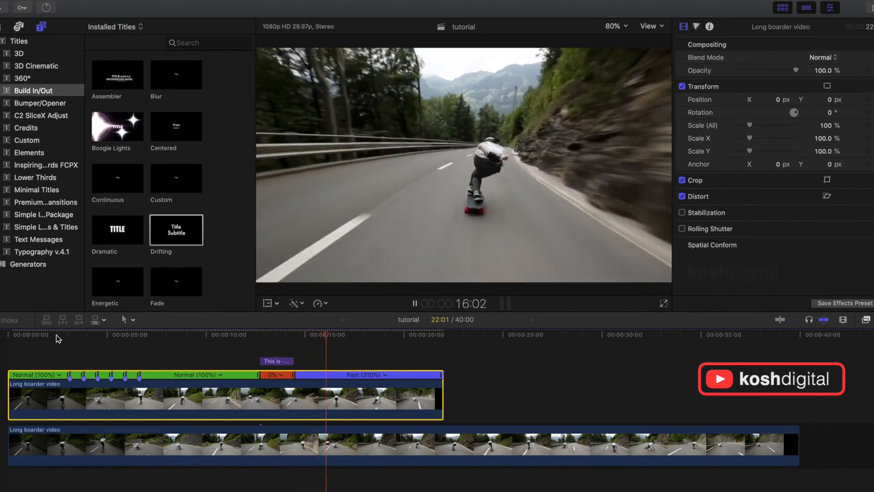
key(space)
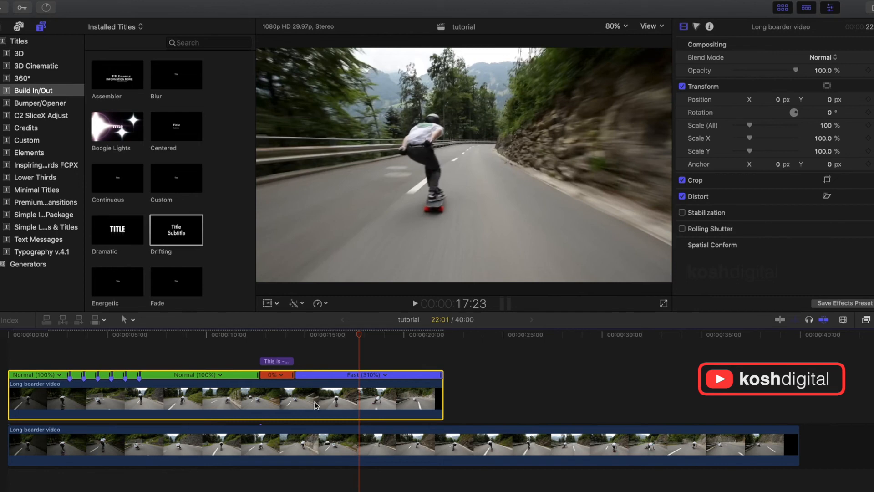
- Reset the speed of the upper Long boarder video clip
click(324, 303)
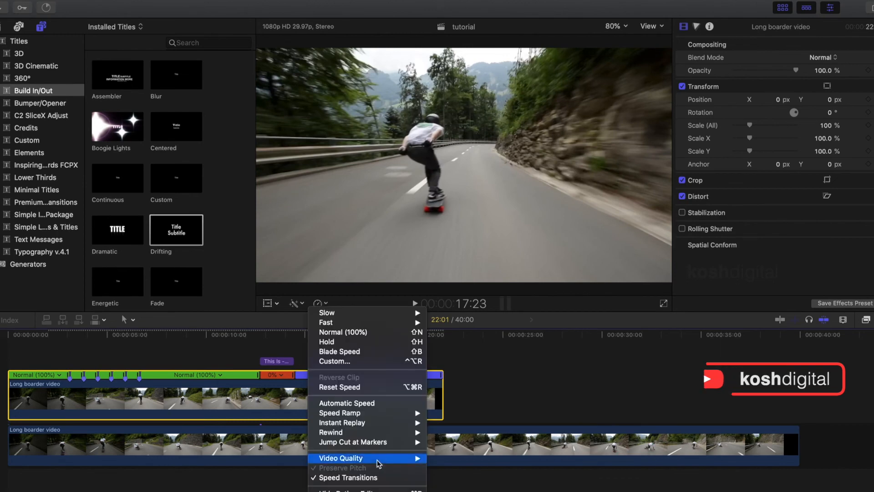
click(382, 389)
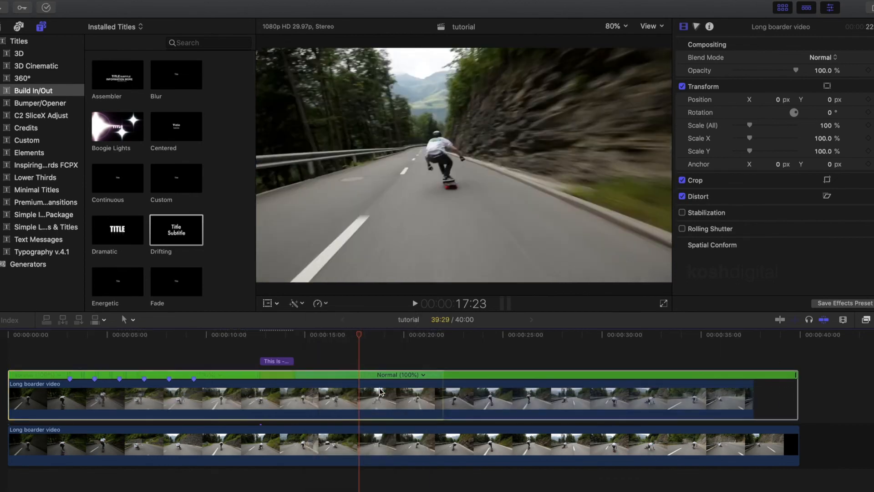